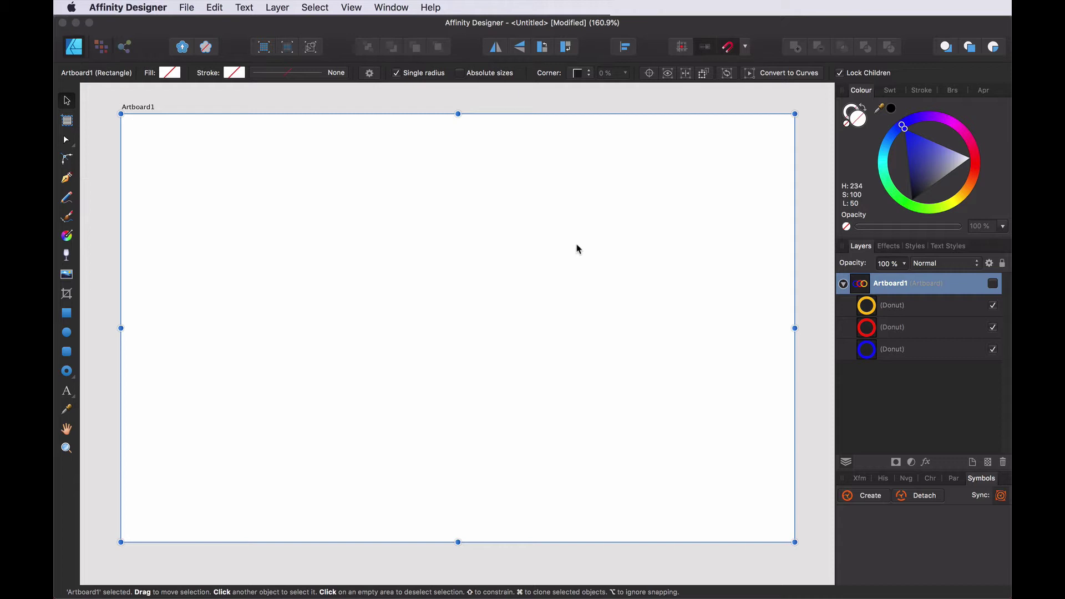
Make Artboard1 visible so the blue, red and yellow rings show again
left_click(993, 284)
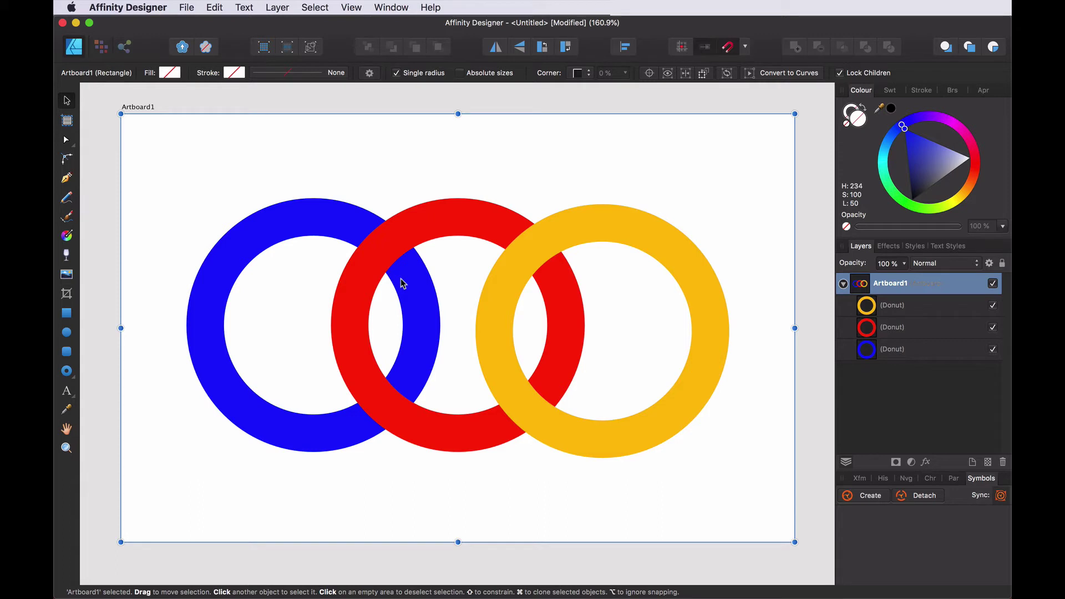
Duplicate the blue and red rings and intersect the copies into their overlap shape
left_click(277, 233)
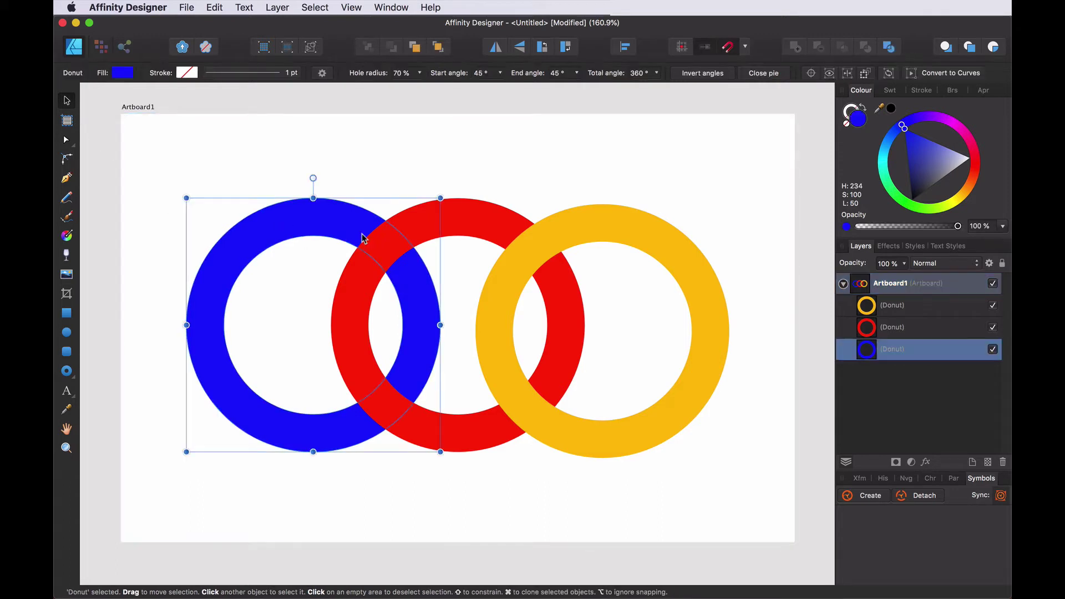
left_click(397, 241, "shift")
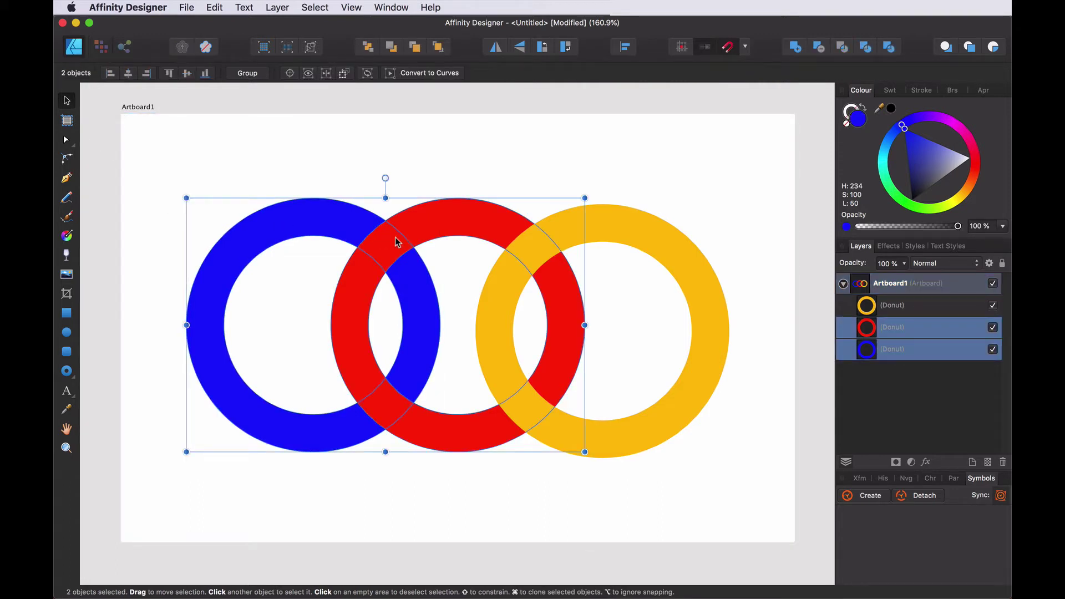
key("super+j")
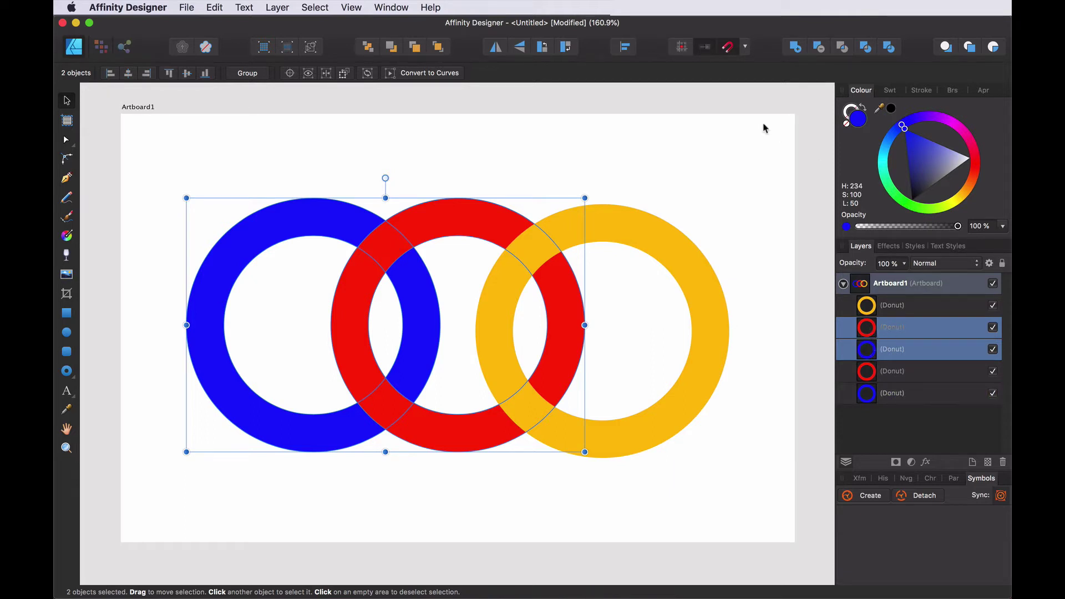
left_click(842, 48)
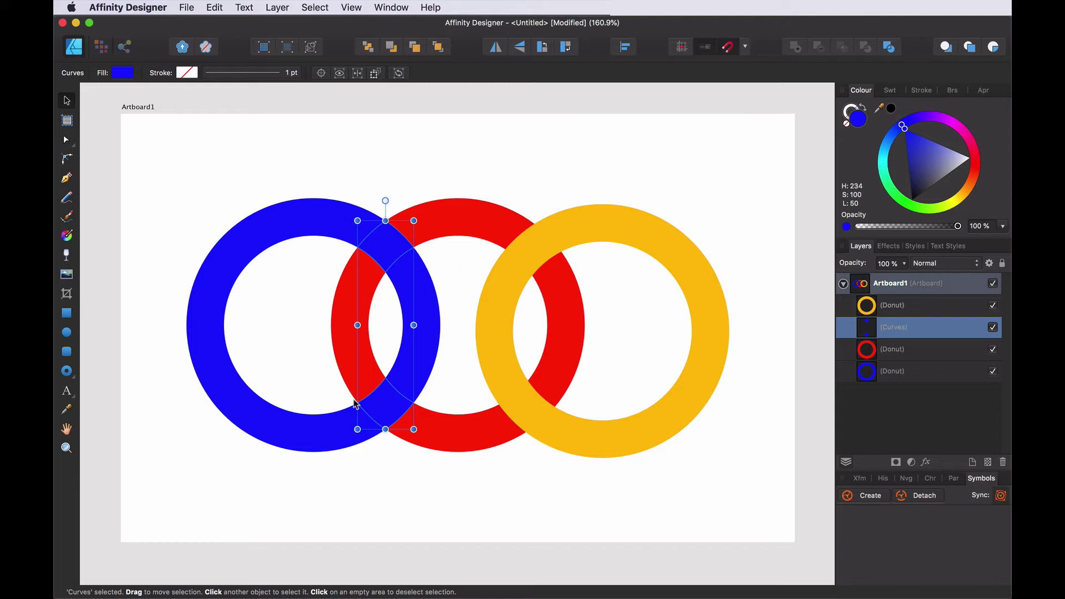
Delete the lower overlap's nodes so only the upper blue–red patch remains, then deselect
left_click(67, 140)
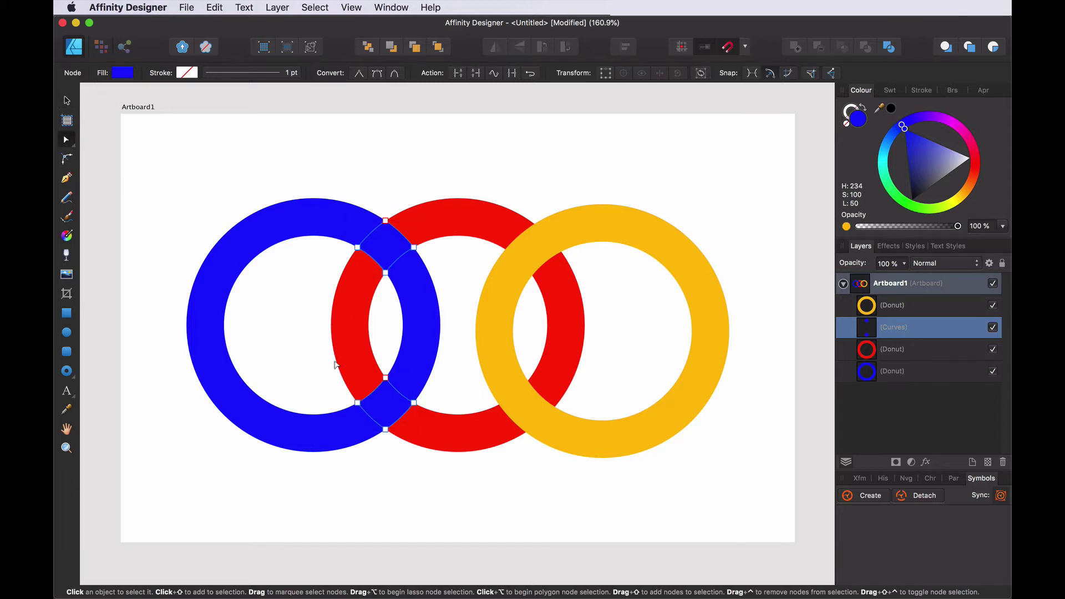
left_click_drag(335, 361, 445, 452)
key("Delete")
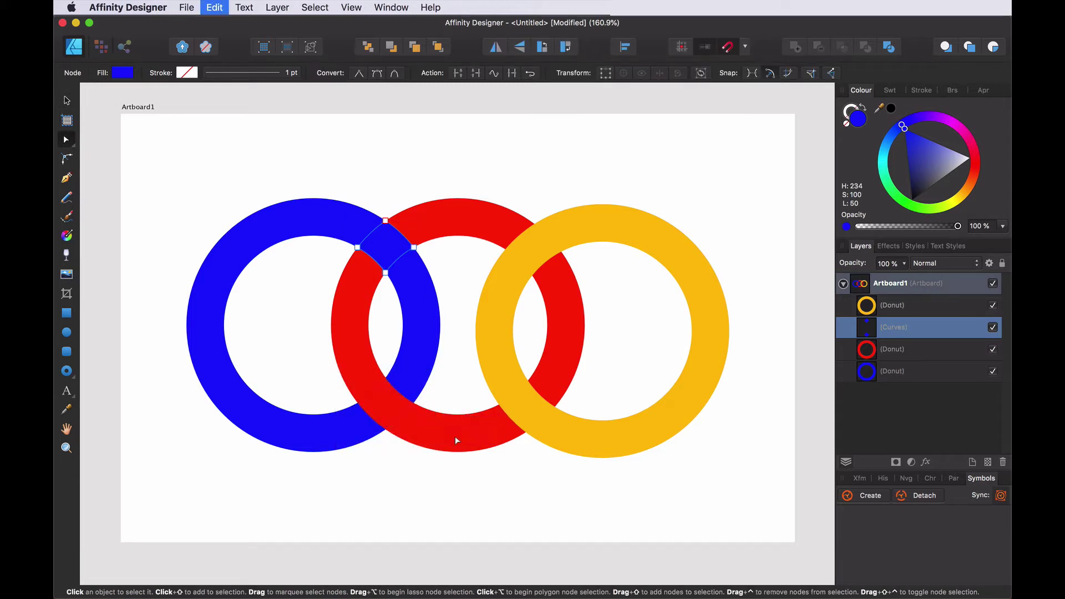
left_click(67, 101)
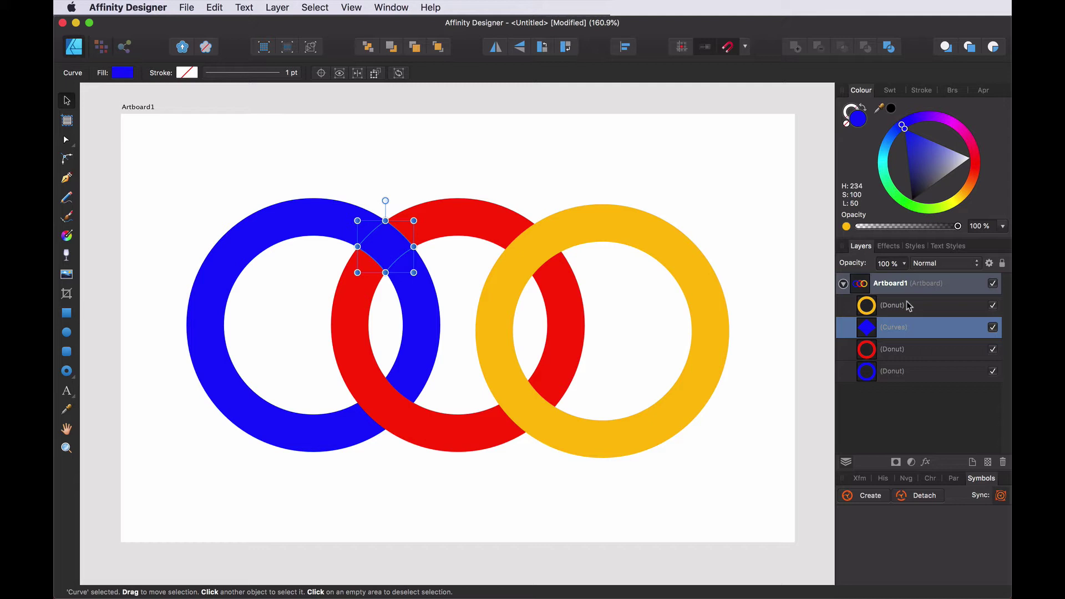
left_click(483, 160)
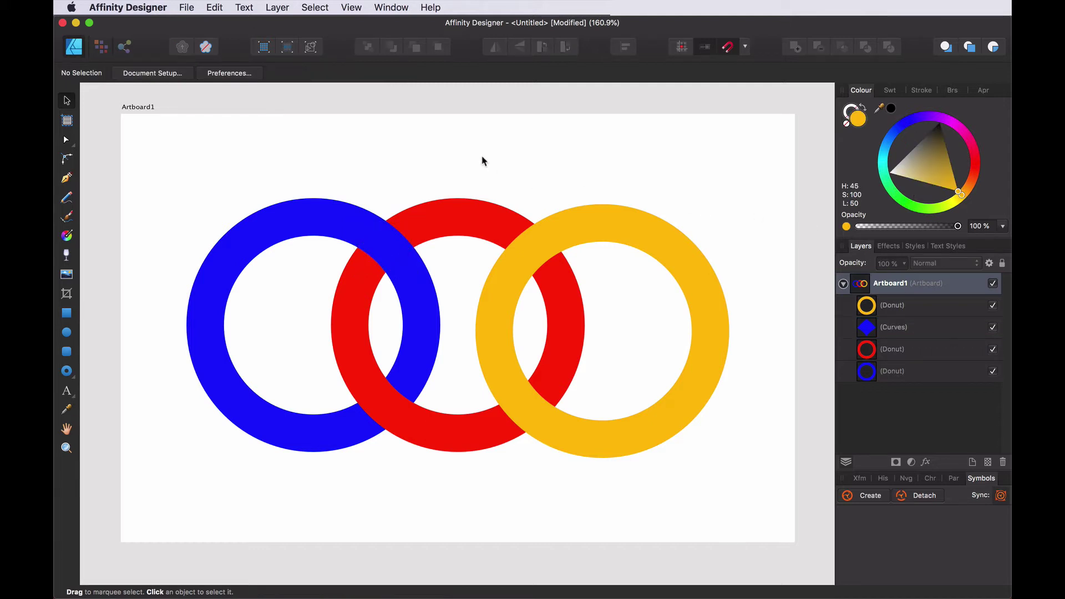
left_click(870, 330)
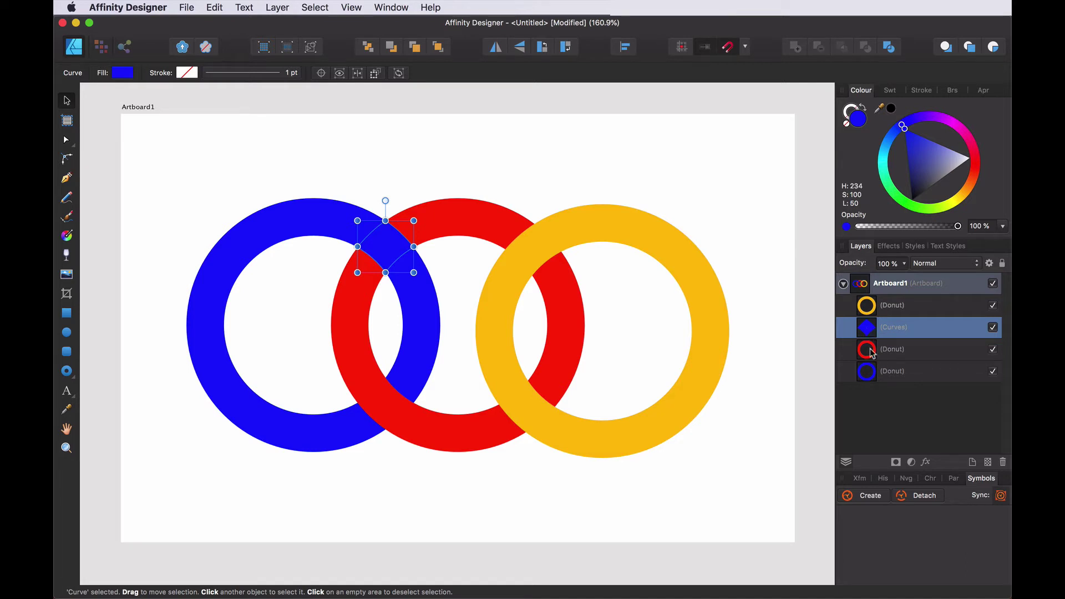
left_click(870, 348, "shift")
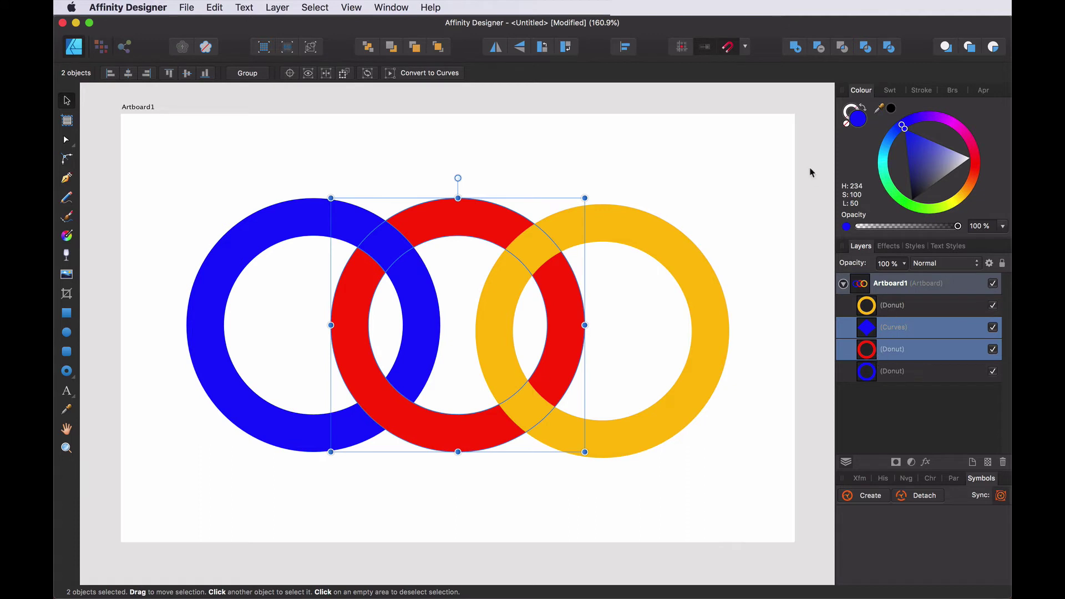
left_click(819, 50)
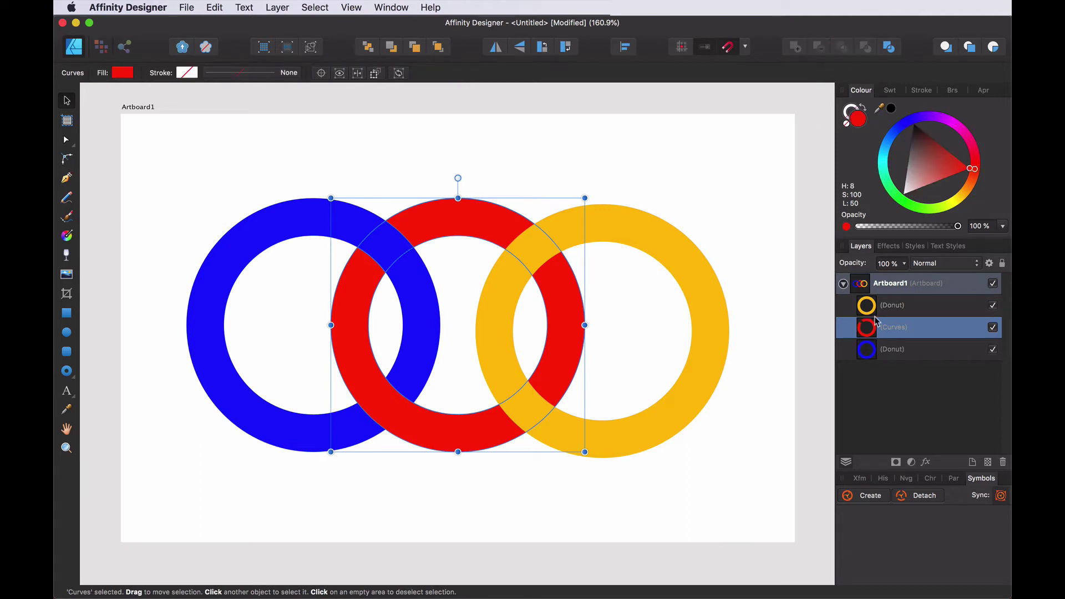
left_click(993, 349)
left_click(278, 213)
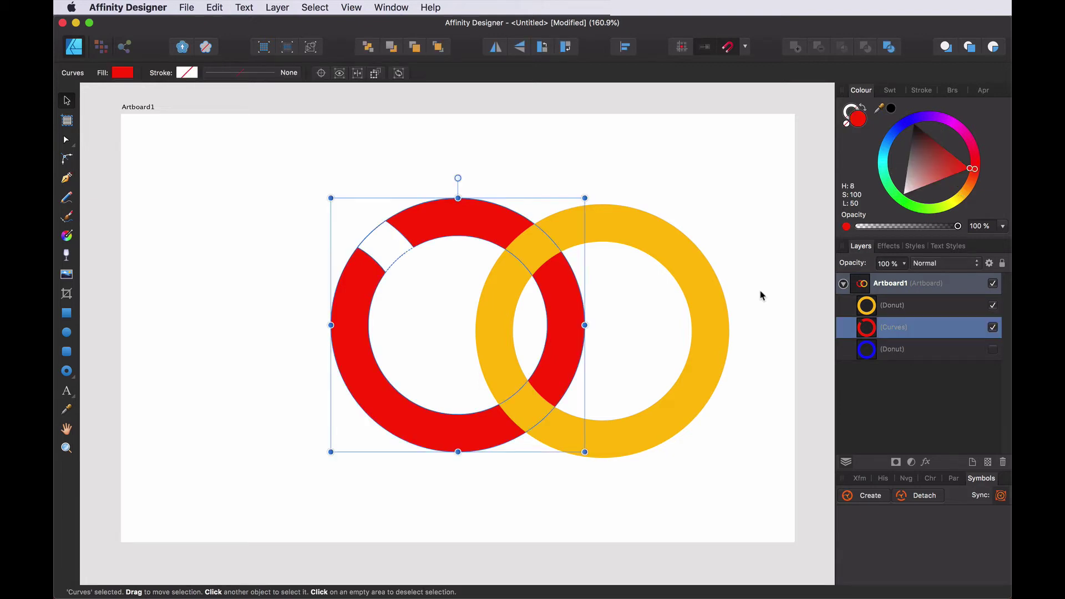
key("super+z")
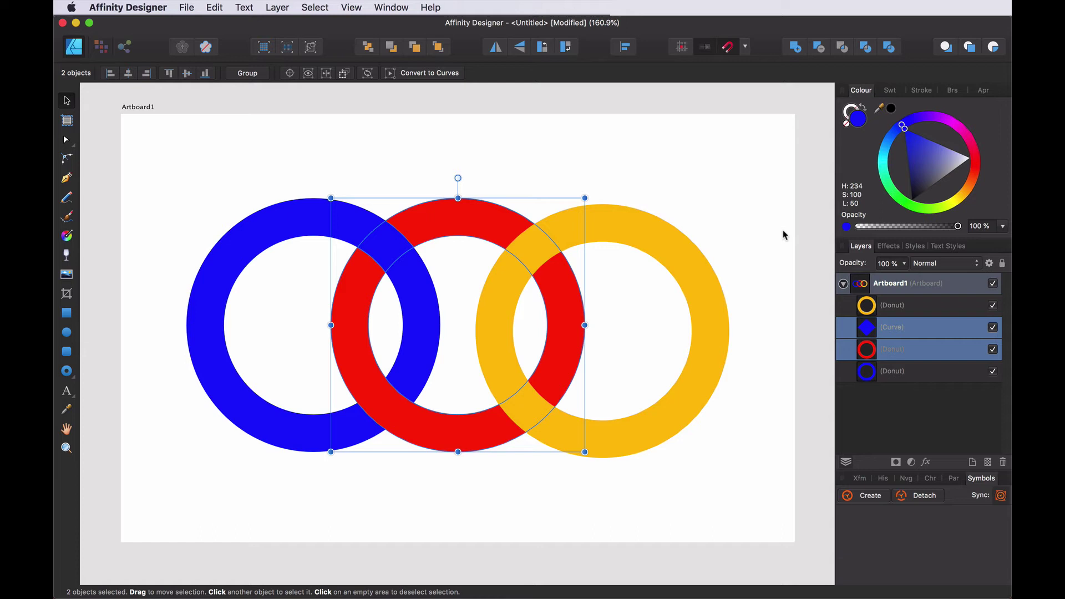
Subtract the blue patch from the red ring as a compound and check the cut
left_click(819, 51)
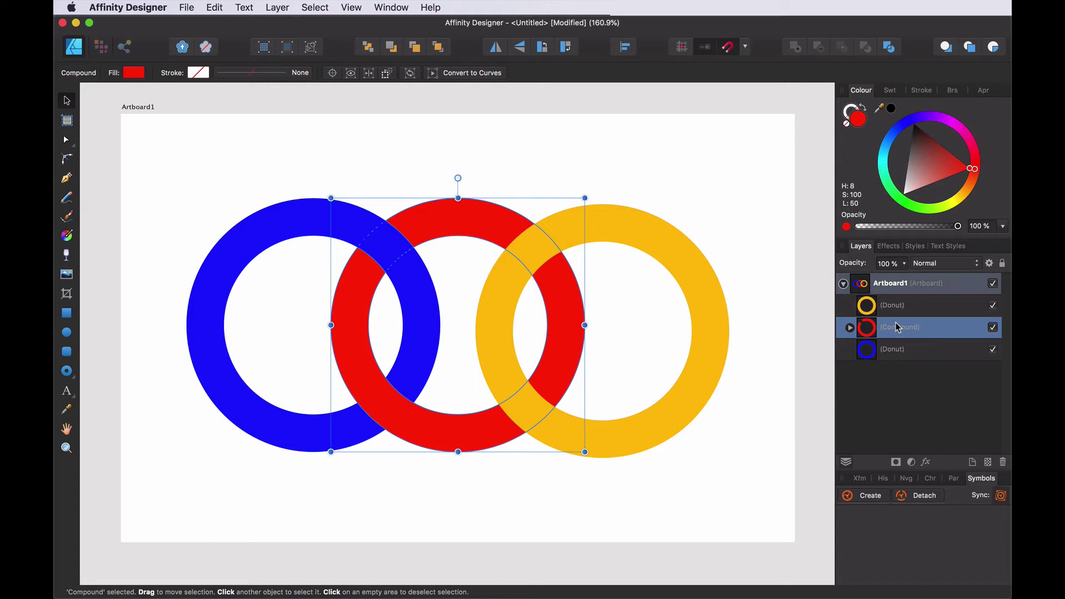
left_click(850, 328)
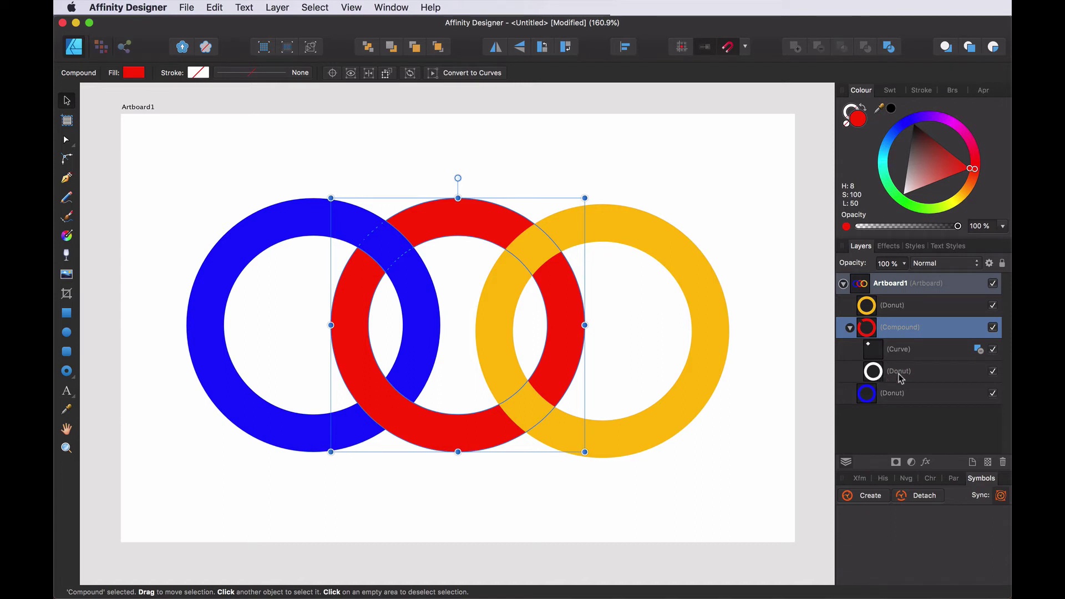
left_click(993, 393)
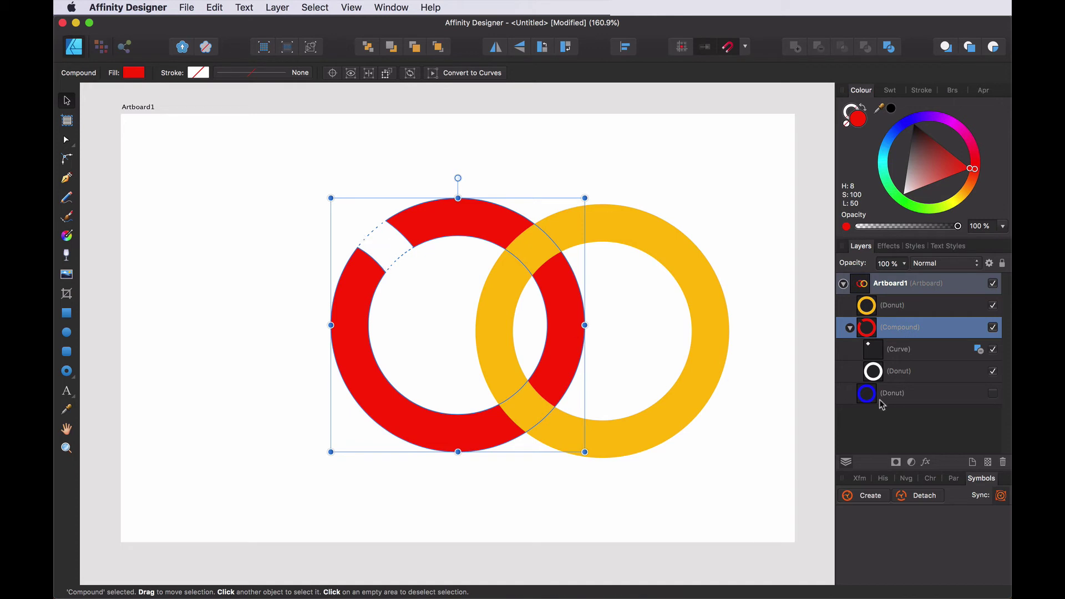
left_click(993, 351)
left_click(993, 351)
Deselect the red compound and show the blue ring again
left_click(778, 239)
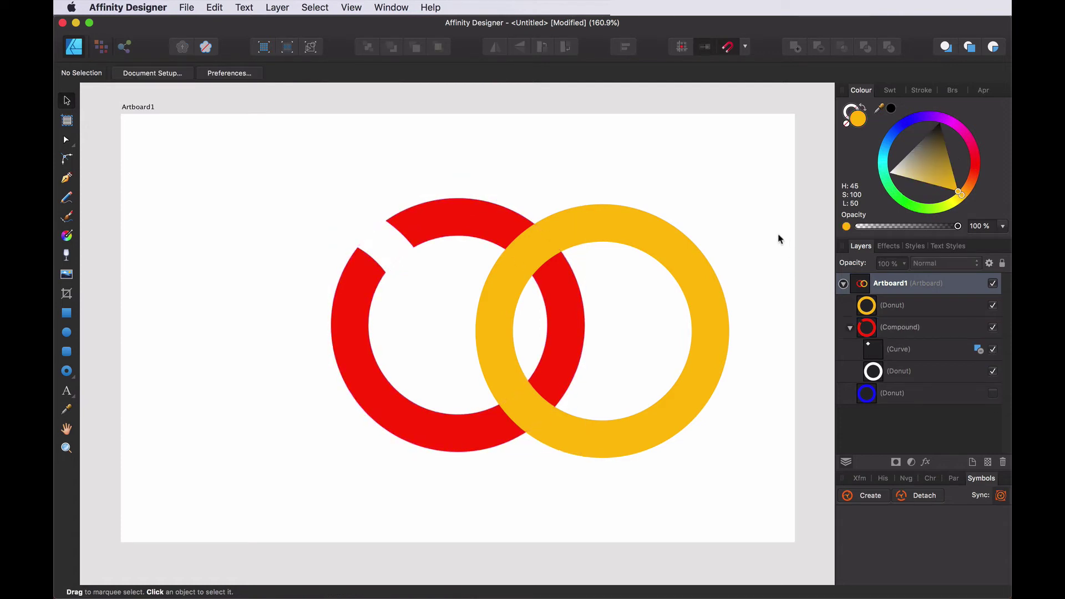
scroll(780, 239, "down", 1)
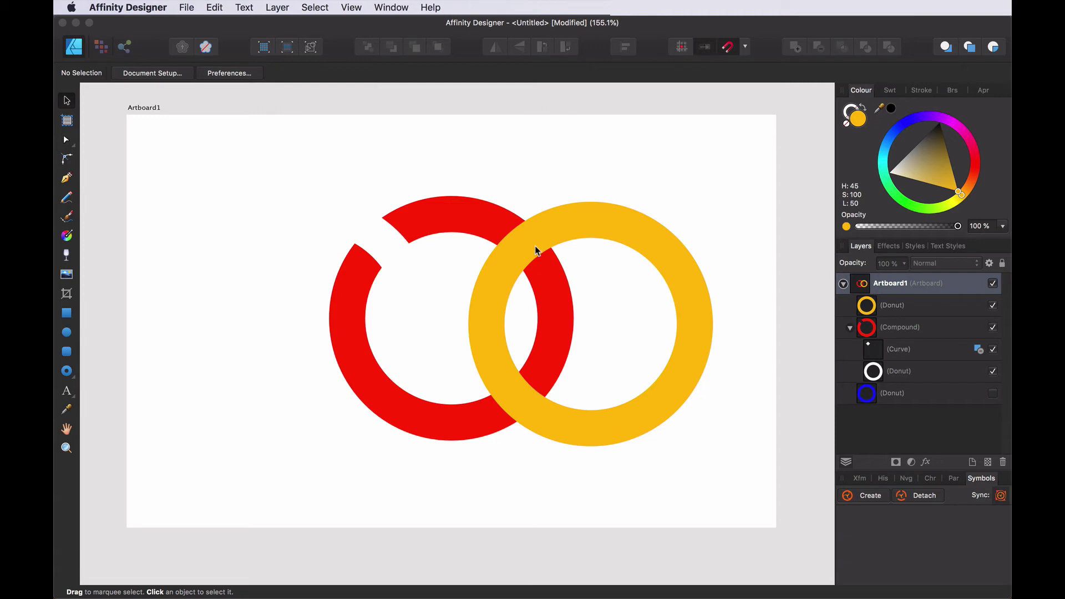
left_click(992, 393)
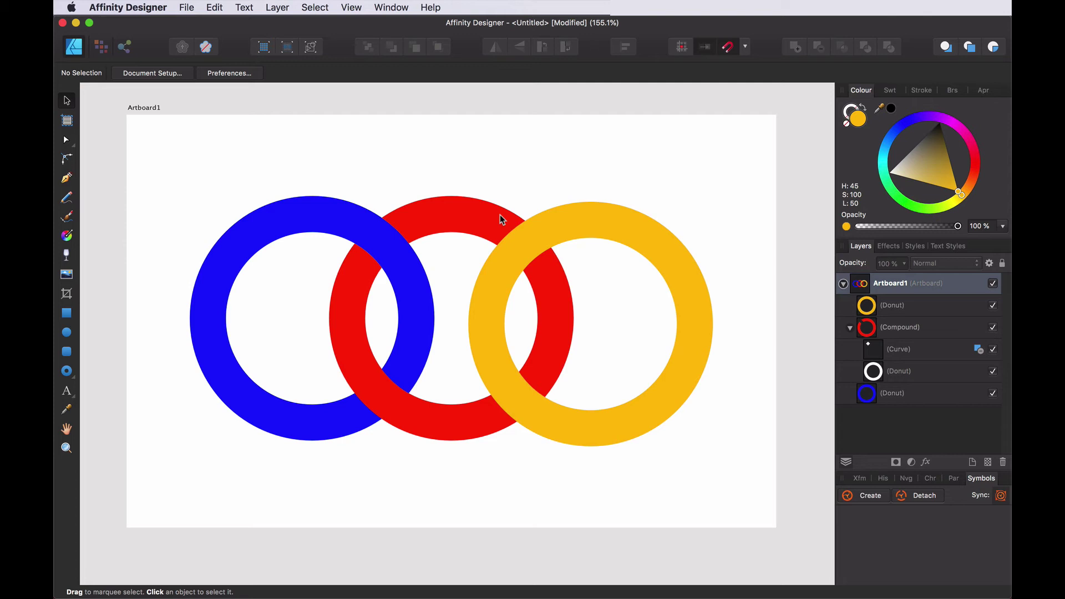
Duplicate the yellow ring and red compound, intersect them, and divide into two pieces
left_click(906, 310)
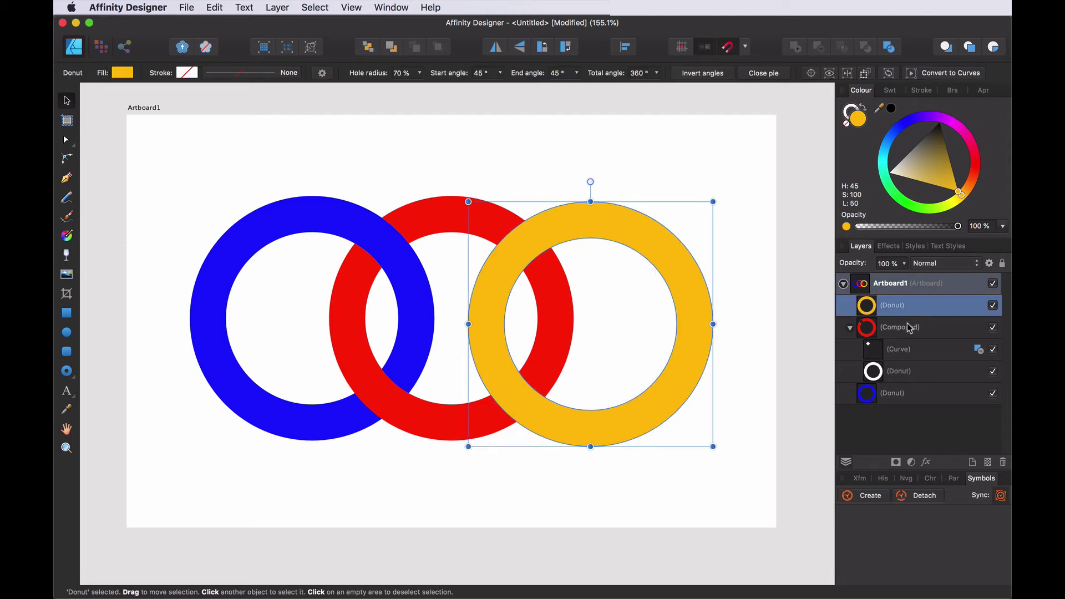
left_click(910, 328, "shift")
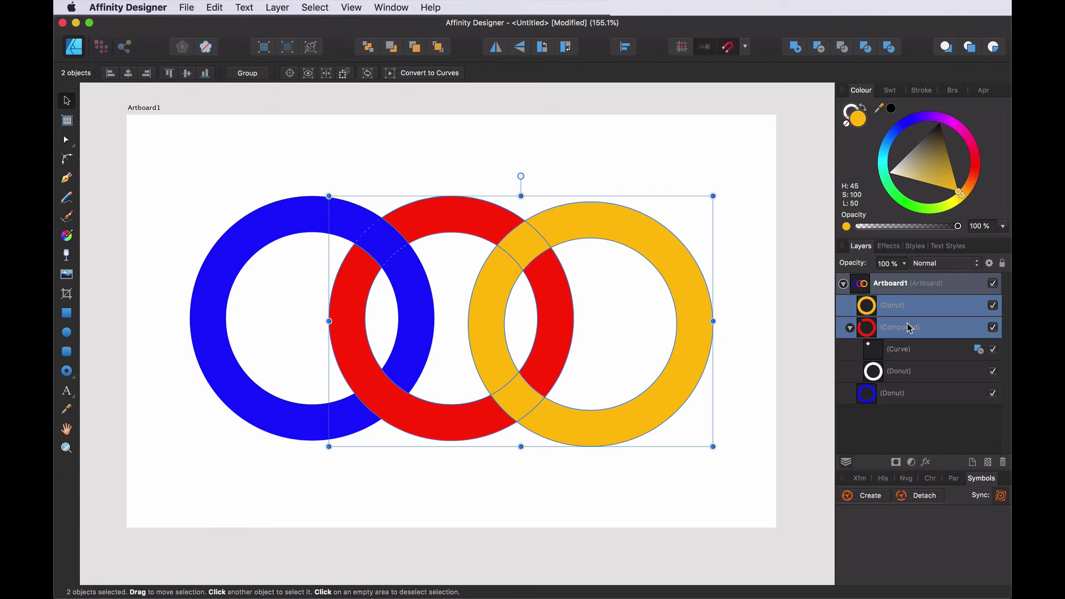
key("super+j")
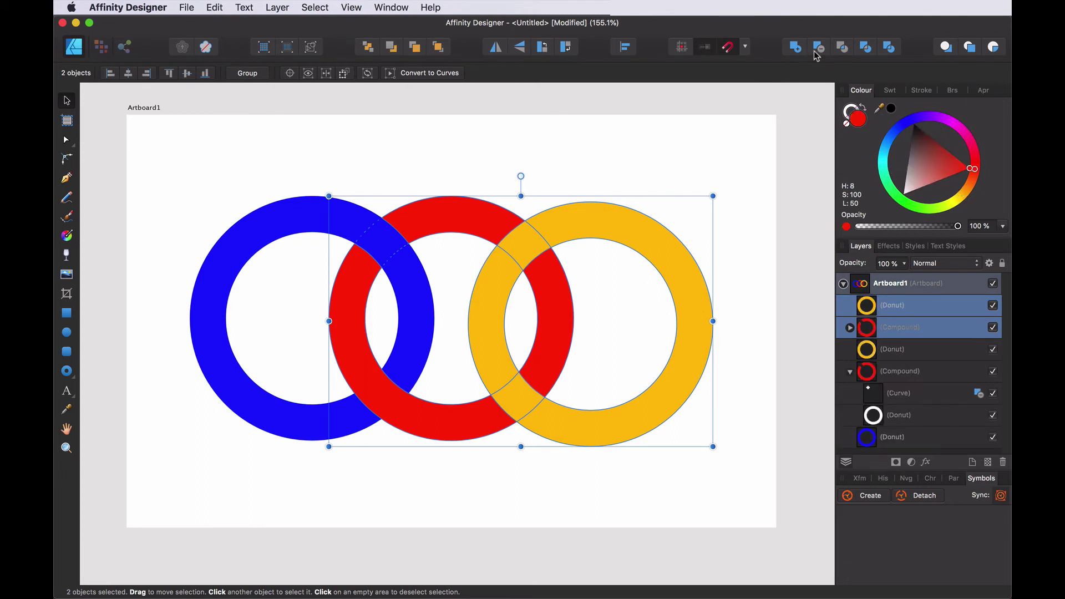
left_click(843, 49)
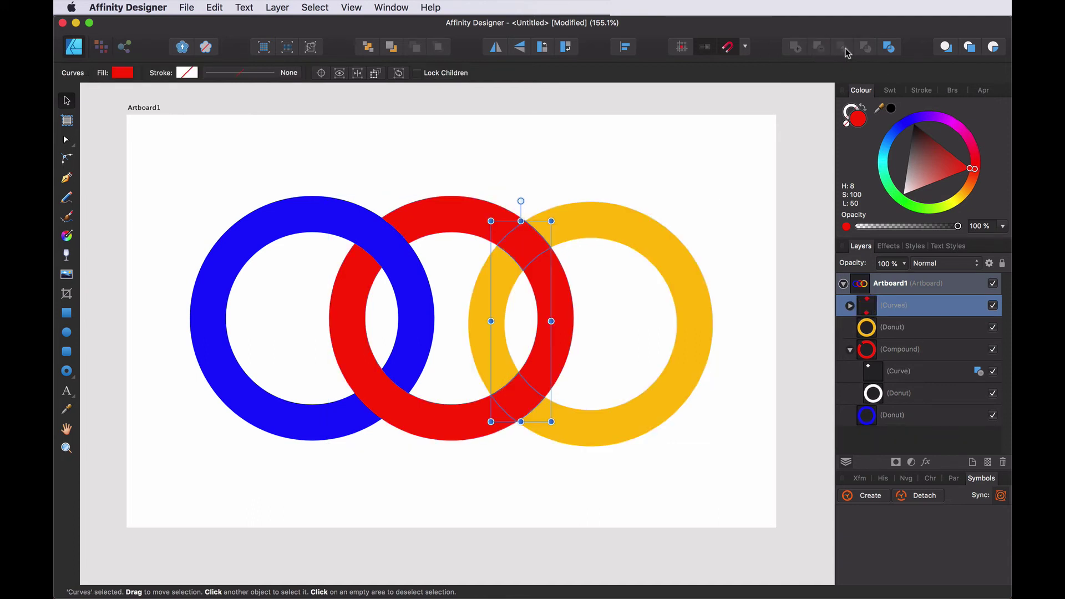
left_click(889, 47)
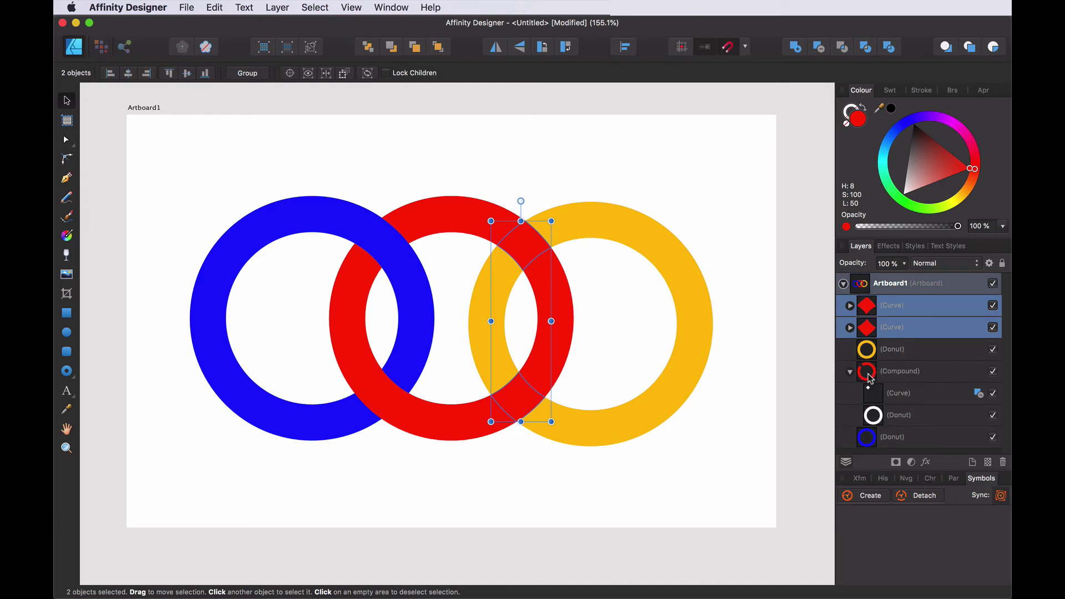
Move the red compound above the yellow ring and select both overlap Curves
left_click_drag(872, 378, 879, 345)
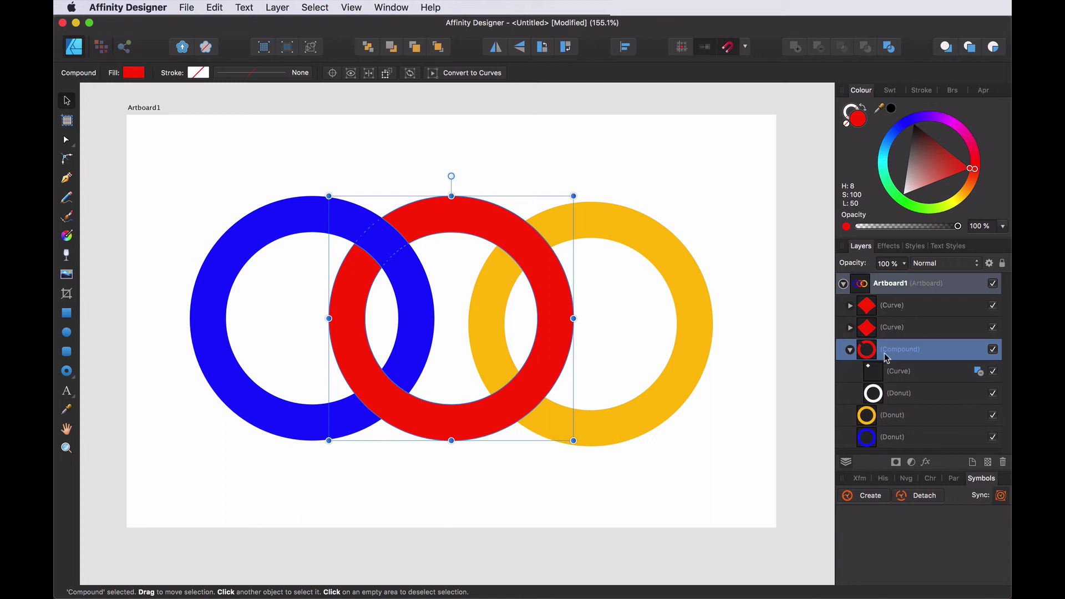
left_click(887, 311)
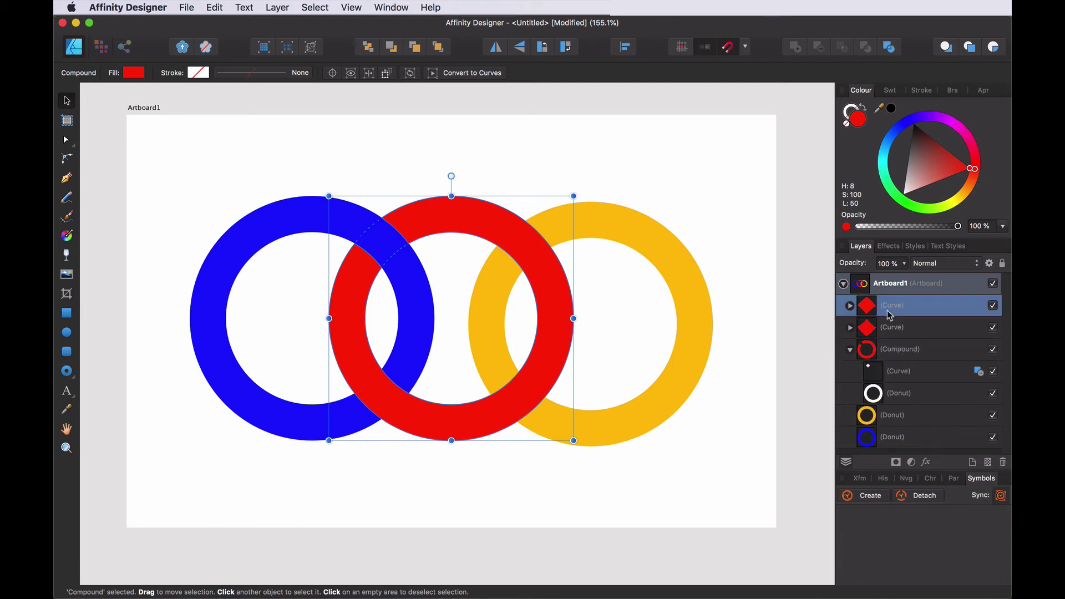
left_click(894, 327, "shift")
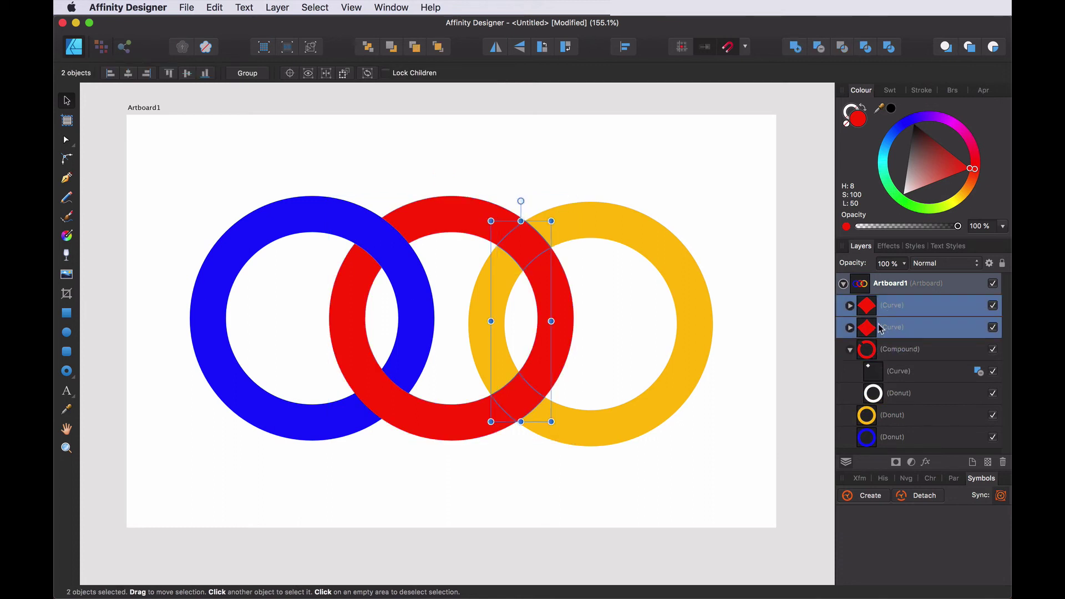
Nest both red–yellow overlap Curves inside the red Compound, each set to Subtract
left_click_drag(877, 329, 882, 360)
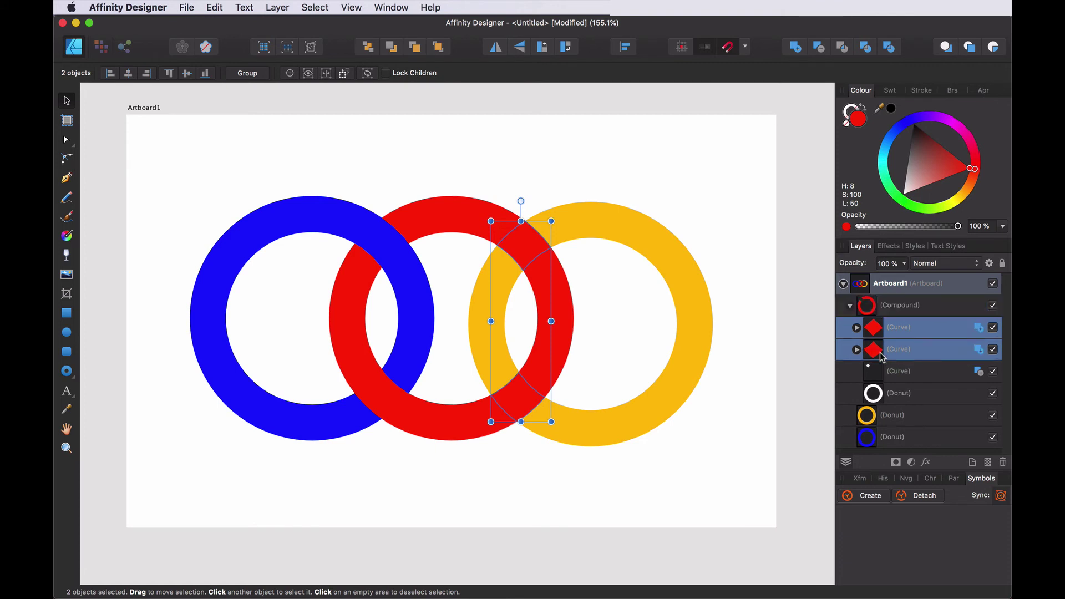
left_click(981, 331)
left_click(981, 360)
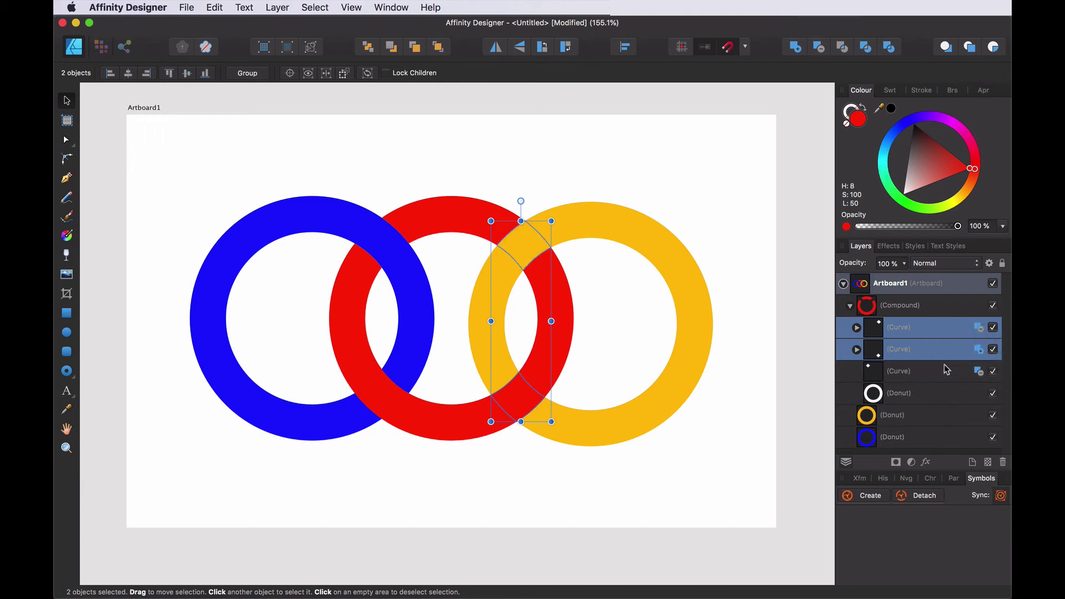
left_click(979, 349)
left_click(981, 378)
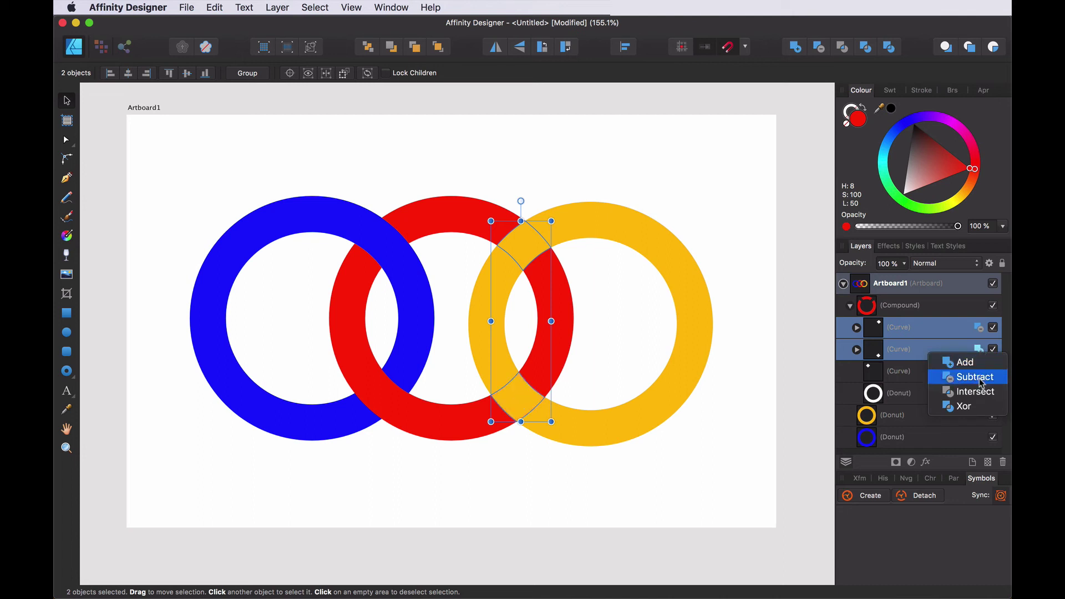
left_click(577, 194)
scroll(542, 348, "left", 2)
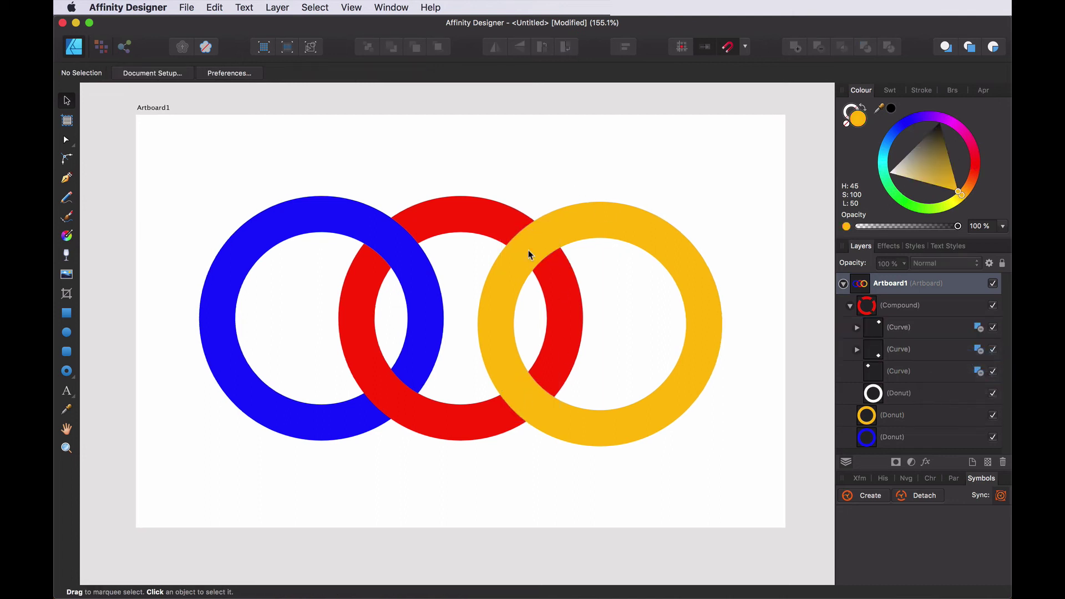
Compare the cutouts' visibility, leaving the lower red–yellow cutout hidden, and expand the first Curve
scroll(530, 326, "down", 3)
scroll(532, 327, "right", 2)
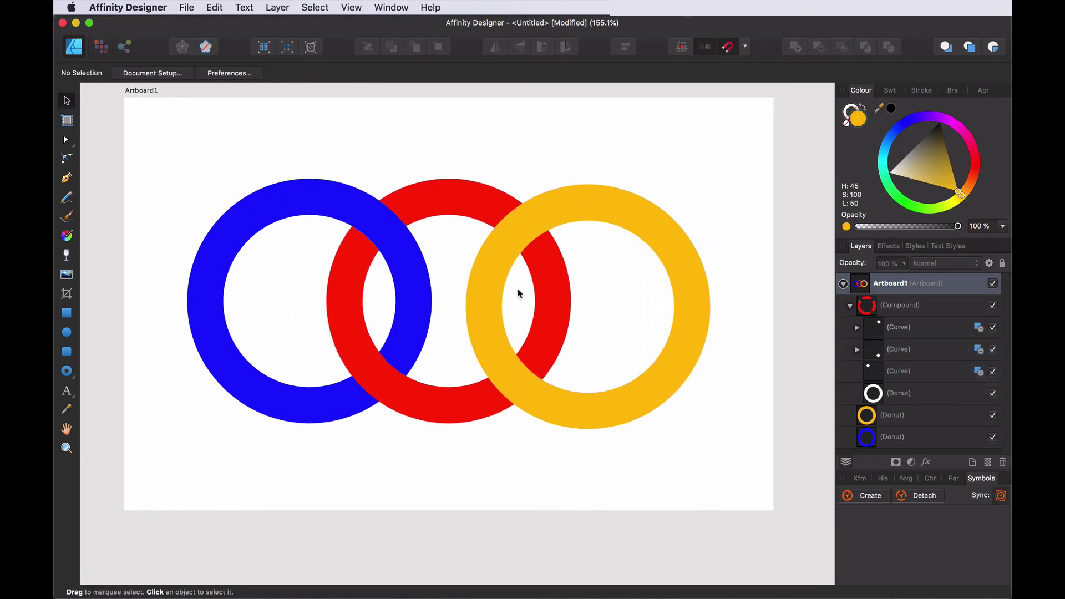
scroll(698, 307, "down", 1)
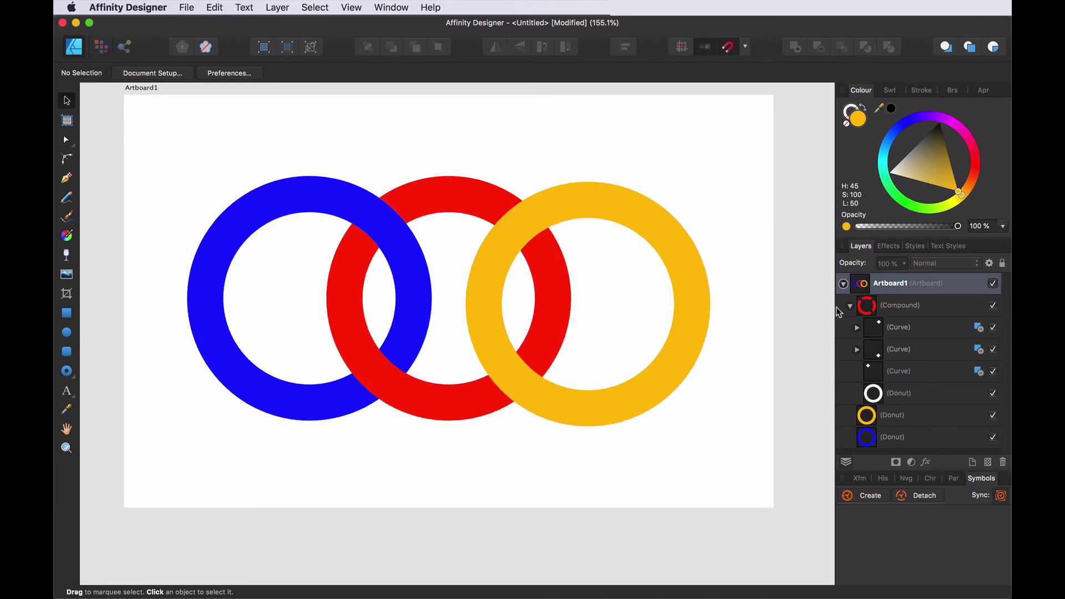
left_click(994, 328)
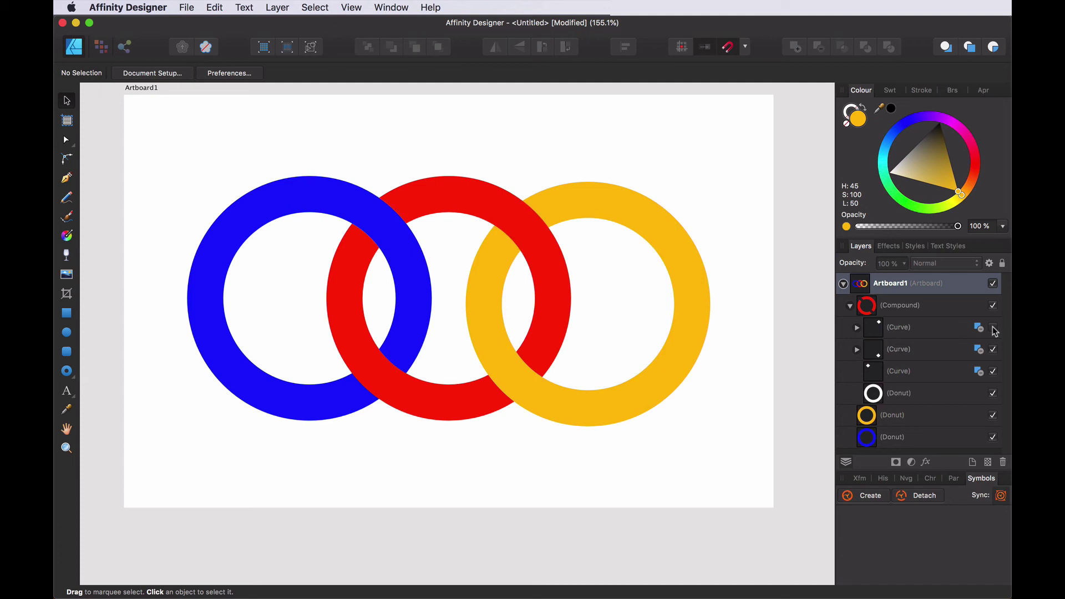
left_click(994, 329)
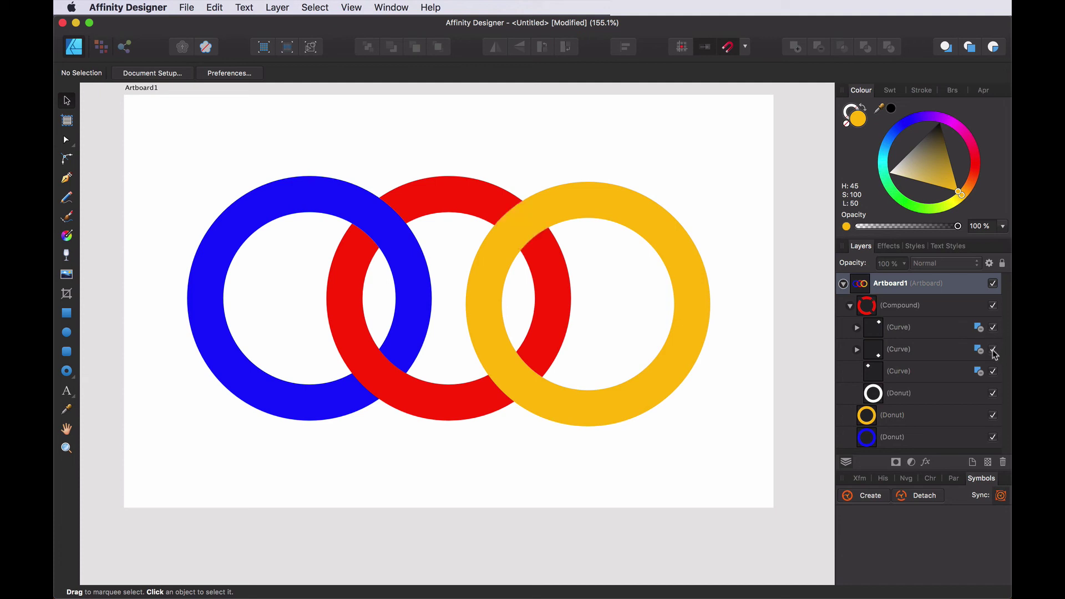
left_click(993, 350)
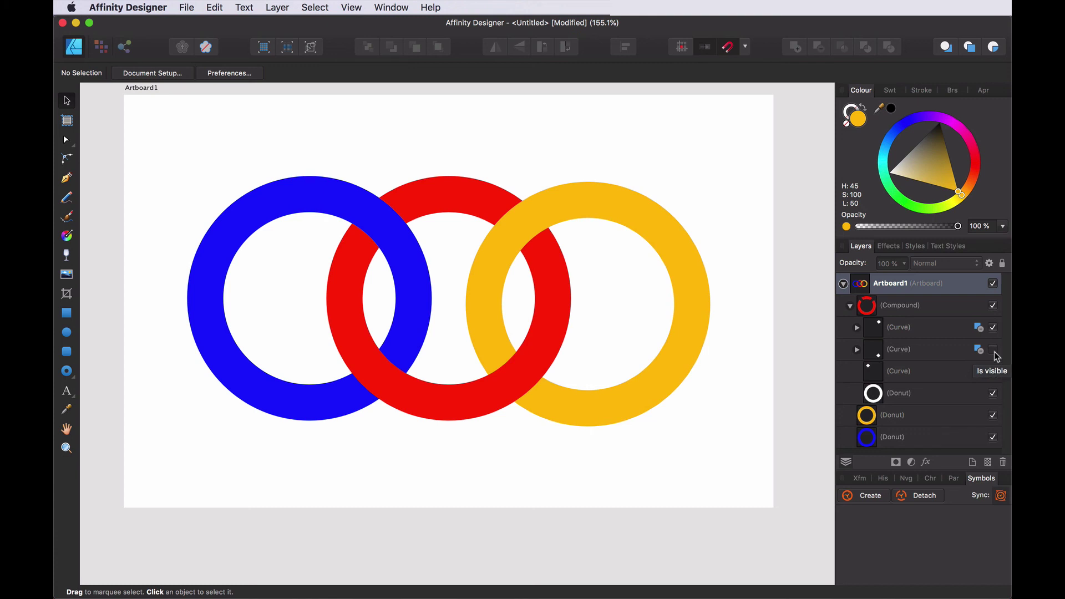
left_click(994, 351)
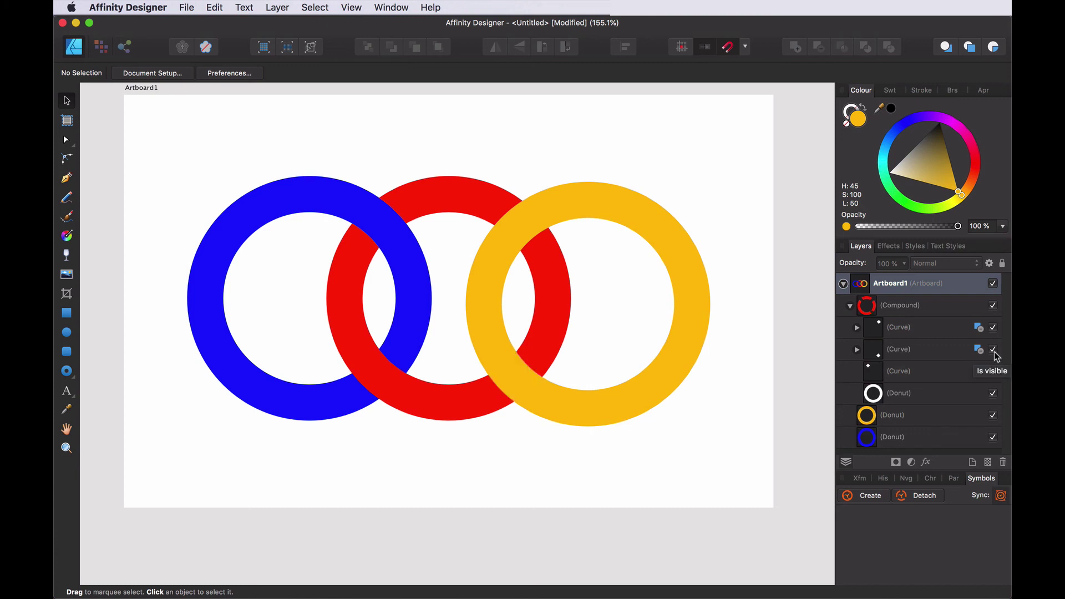
left_click(993, 350)
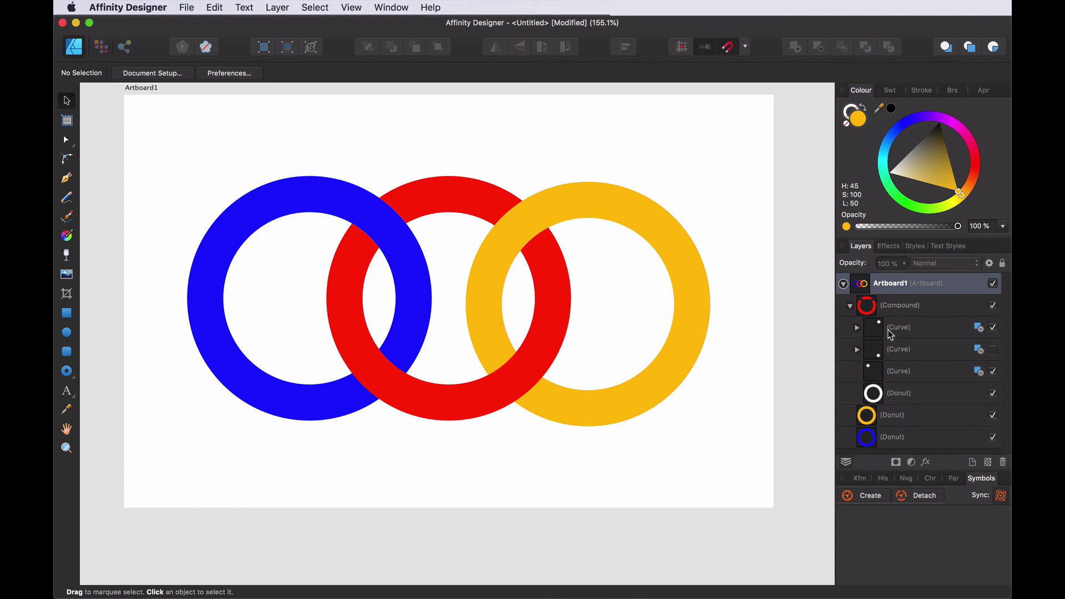
left_click(857, 329)
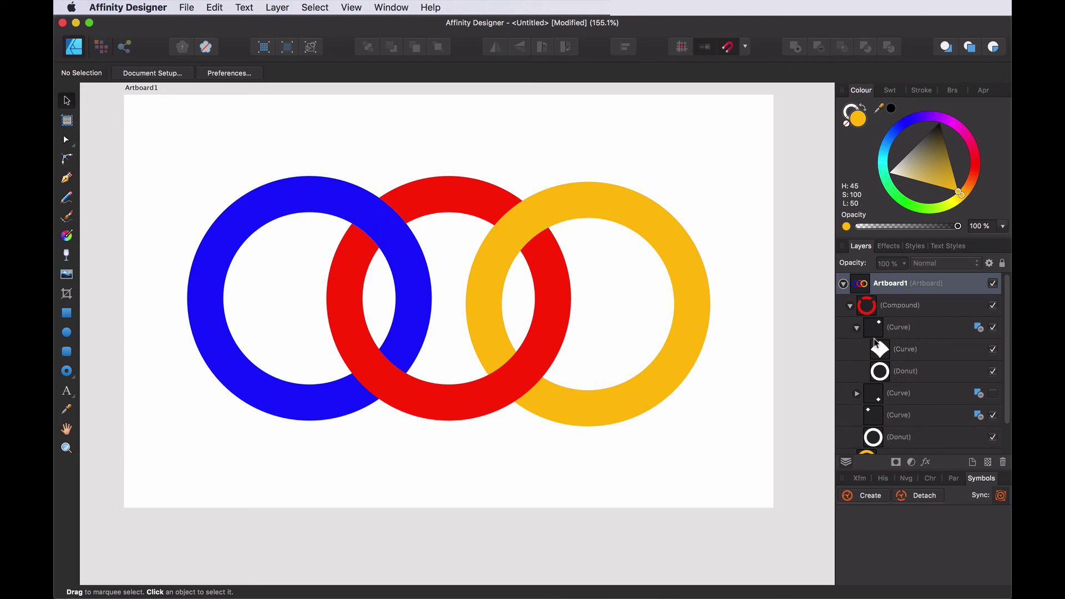
Delete the nested Curve and Donut inside the upper cutout, then verify its visibility
left_click(899, 349)
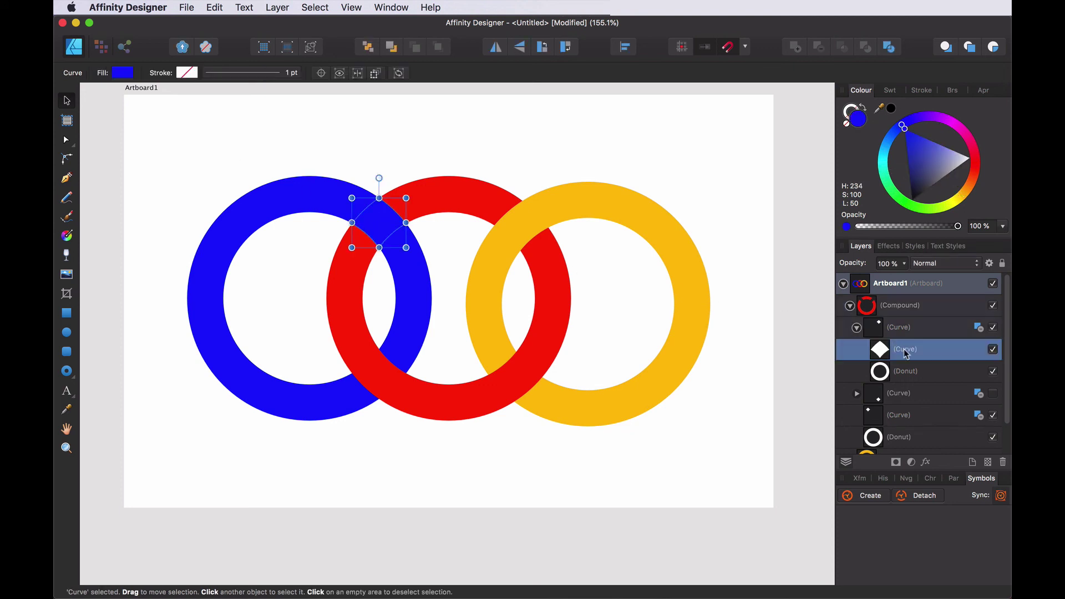
left_click(909, 378, "shift")
key("Delete")
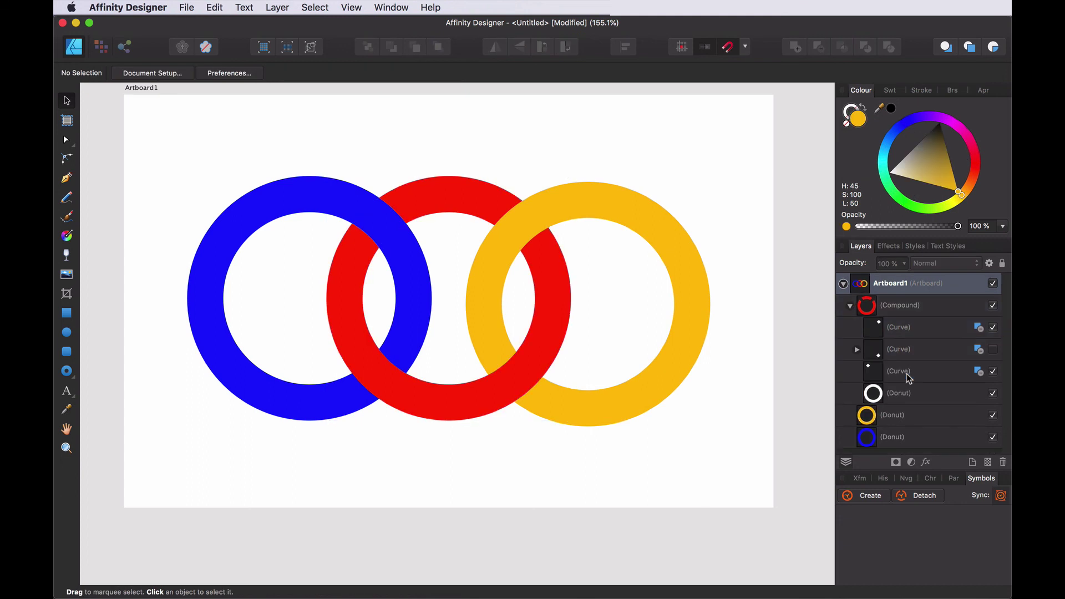
left_click(994, 328)
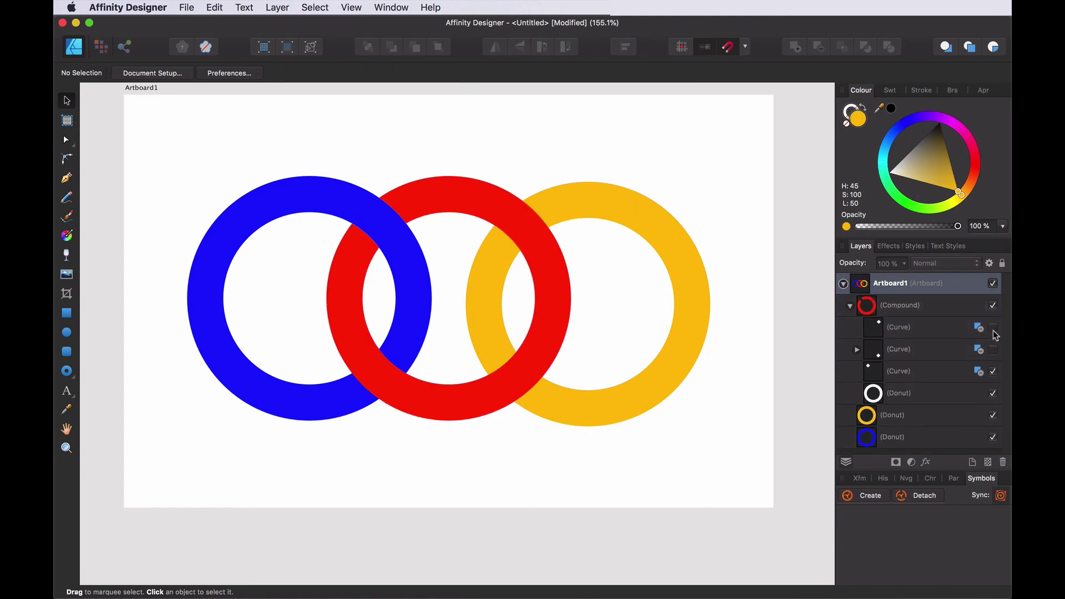
left_click(993, 328)
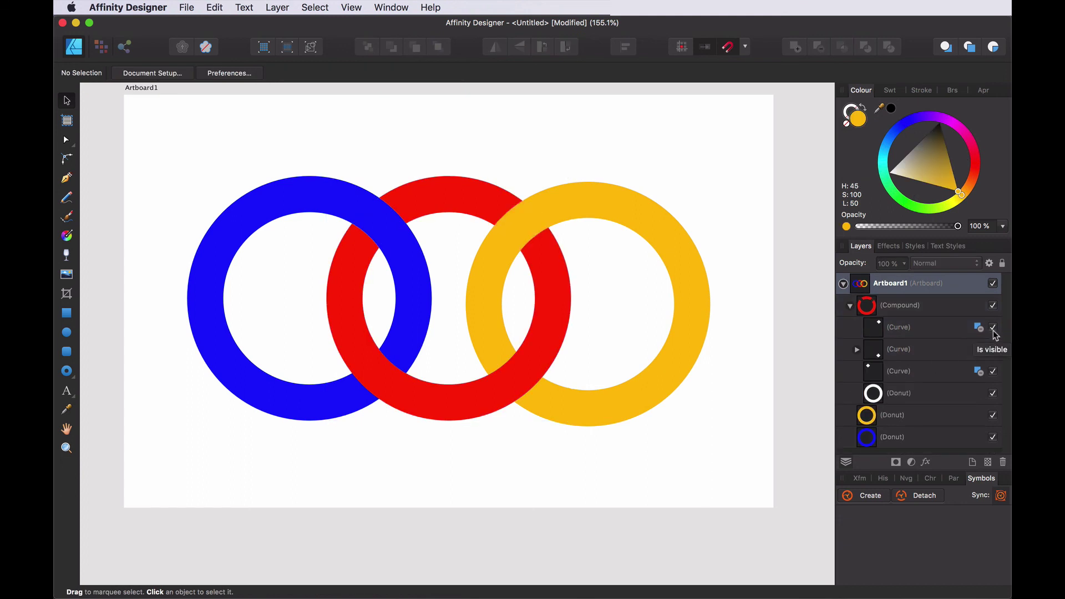